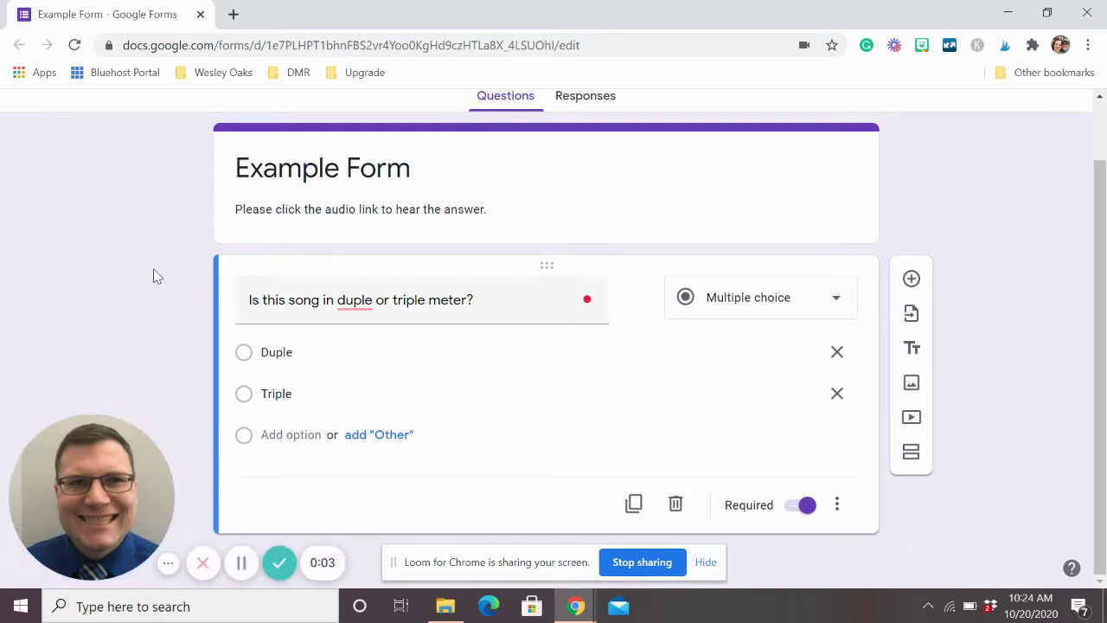
mouse_move(152, 518)
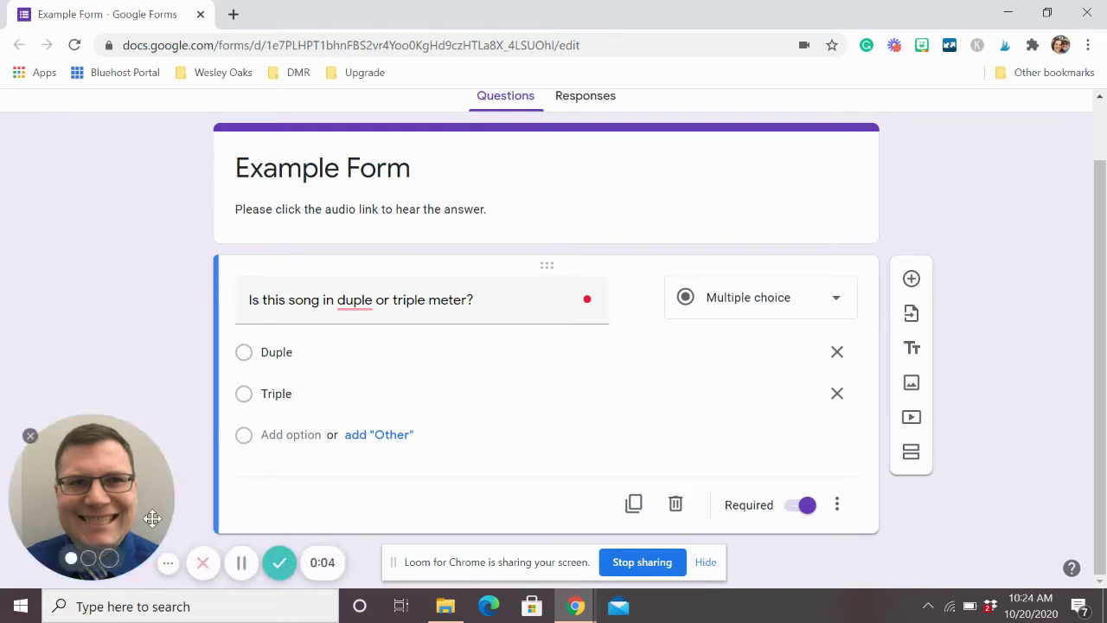
left_click(168, 563)
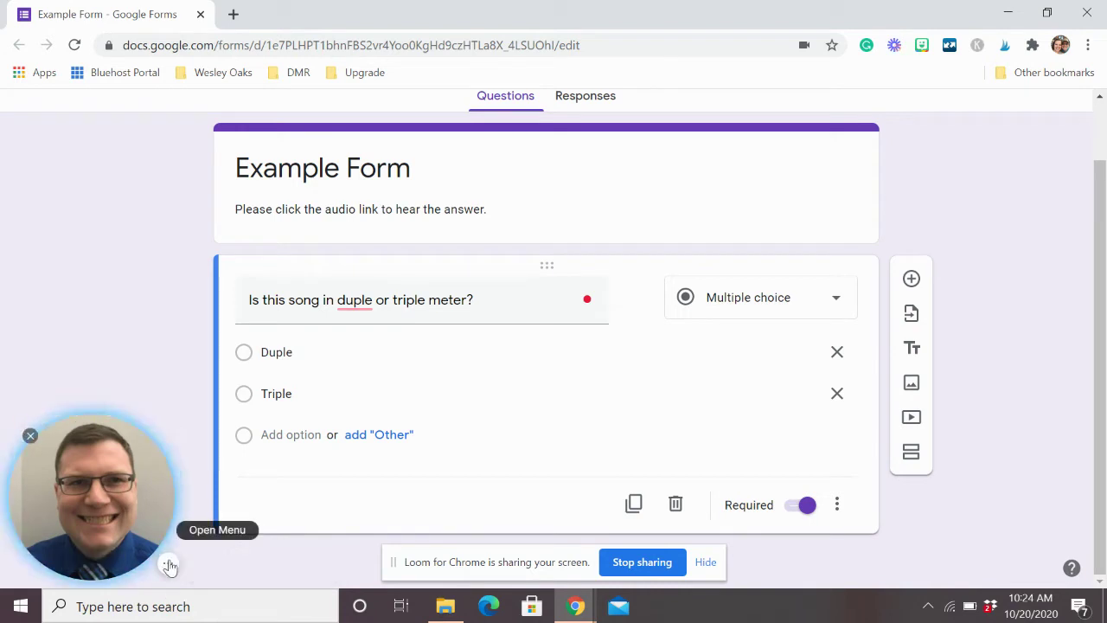
left_click(169, 564)
left_click(169, 564)
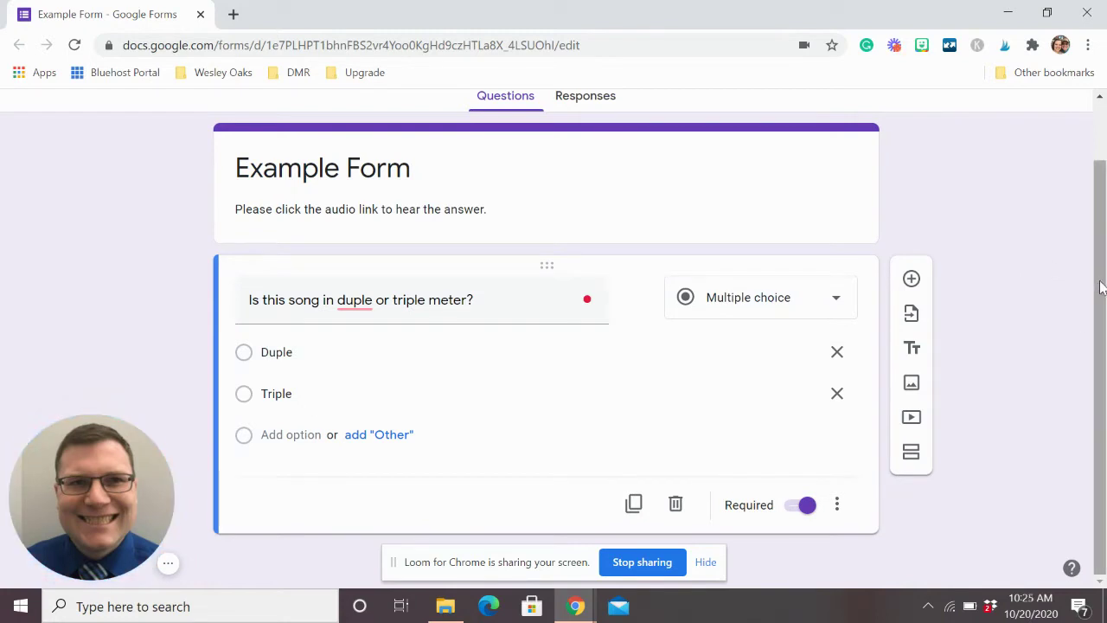
mouse_move(1101, 285)
left_mouse_down()
mouse_move(1101, 261)
mouse_move(1095, 324)
mouse_move(1103, 305)
left_mouse_up()
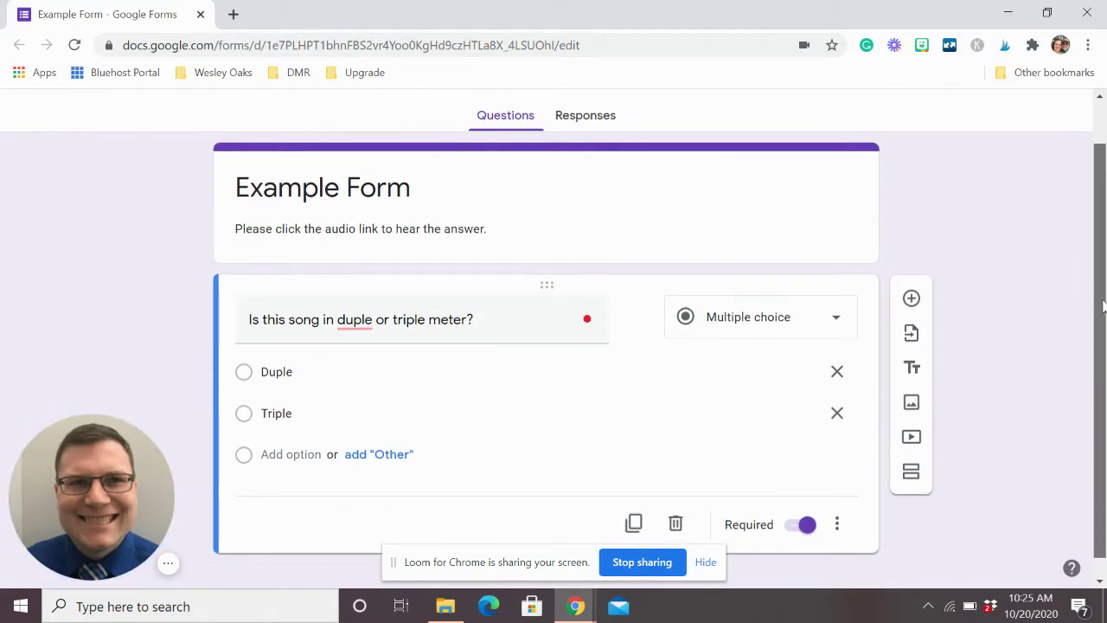
left_click_drag(1103, 305, 1103, 321)
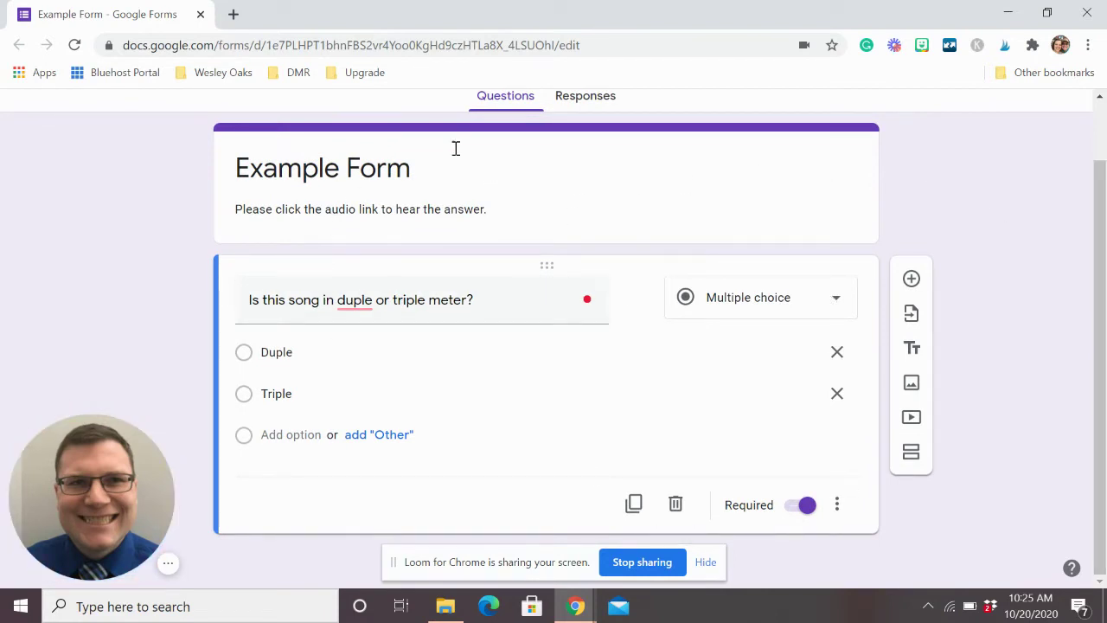
left_click(481, 298)
left_click(481, 298)
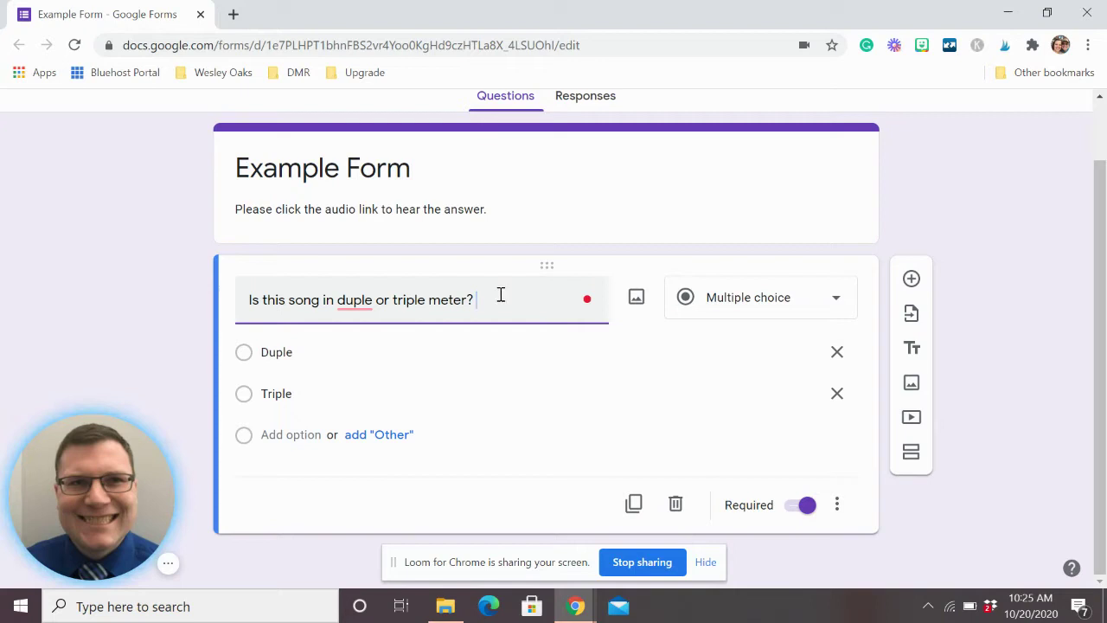
left_click(1001, 350)
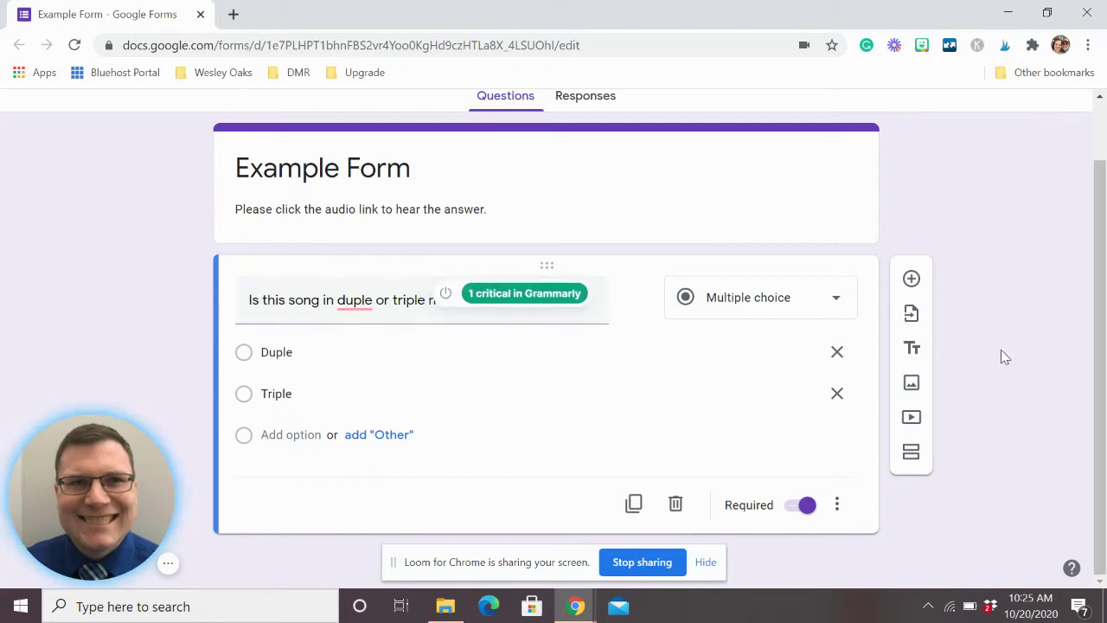
mouse_move(359, 301)
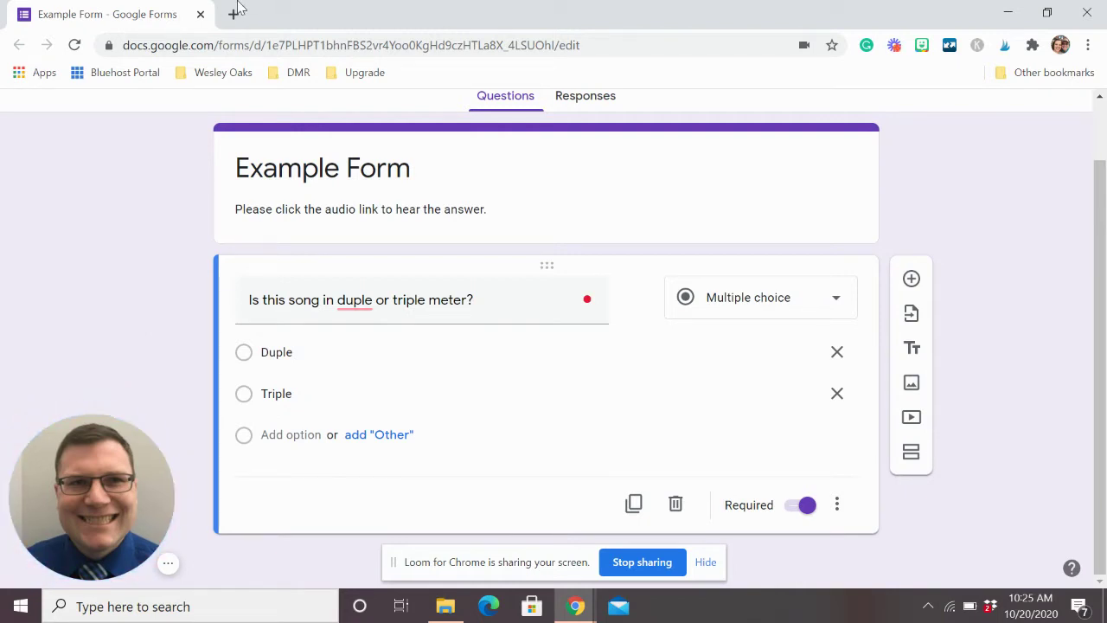
Step: Open the Vocaroo online voice recorder at vocaroo.com in a new browser tab
left_click(235, 13)
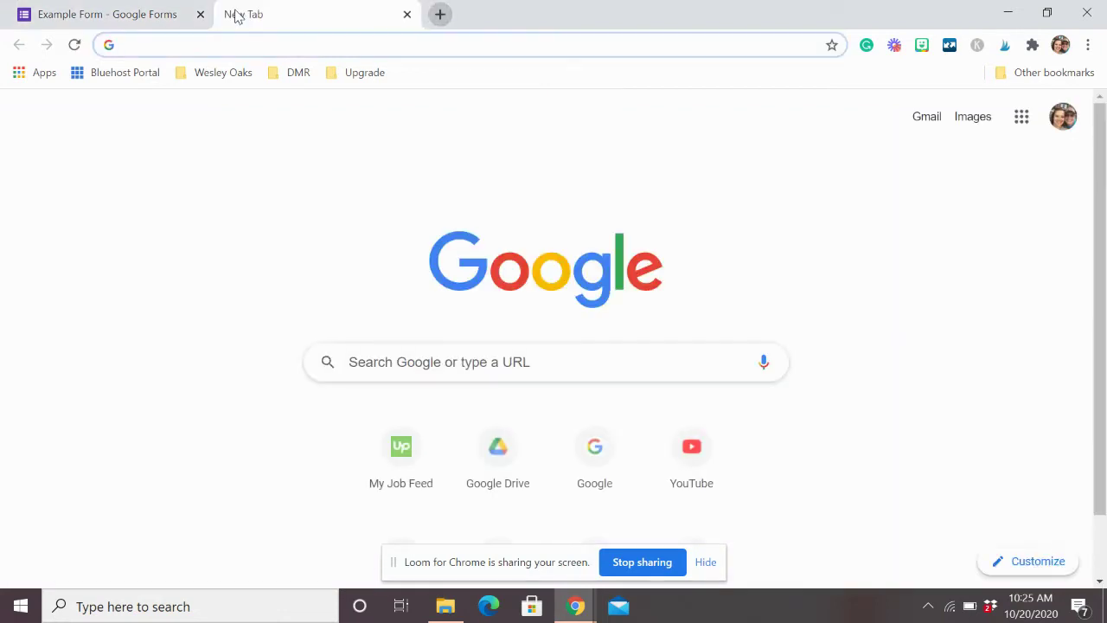
type("voc")
key("Return")
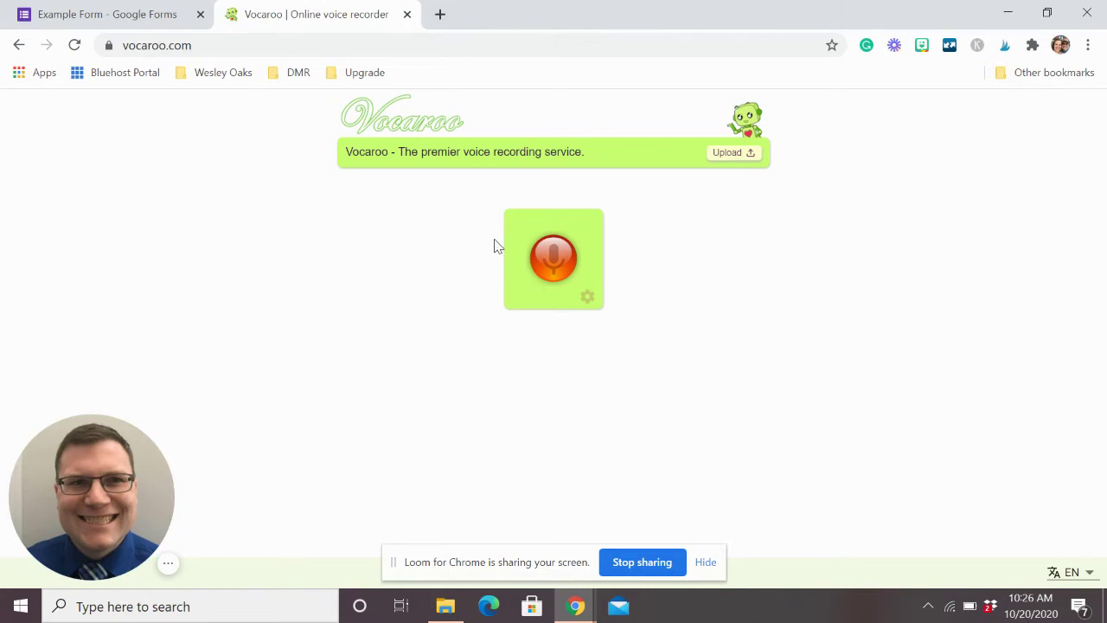
Step: Record an audio clip about 11 seconds long in Vocaroo and save it for sharing
left_click(550, 259)
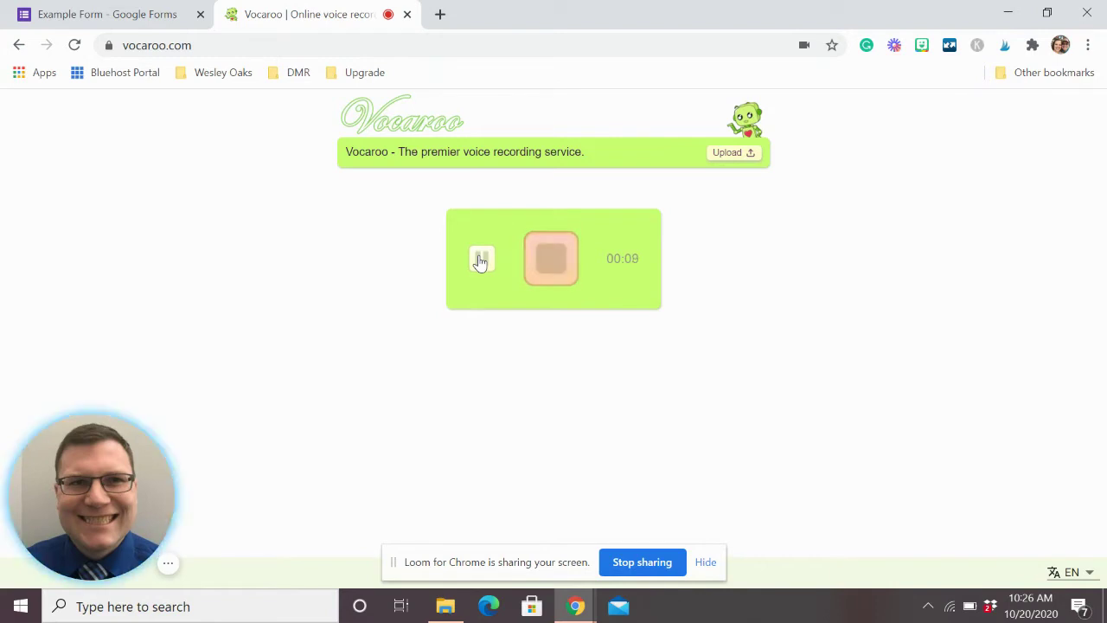
left_click(548, 270)
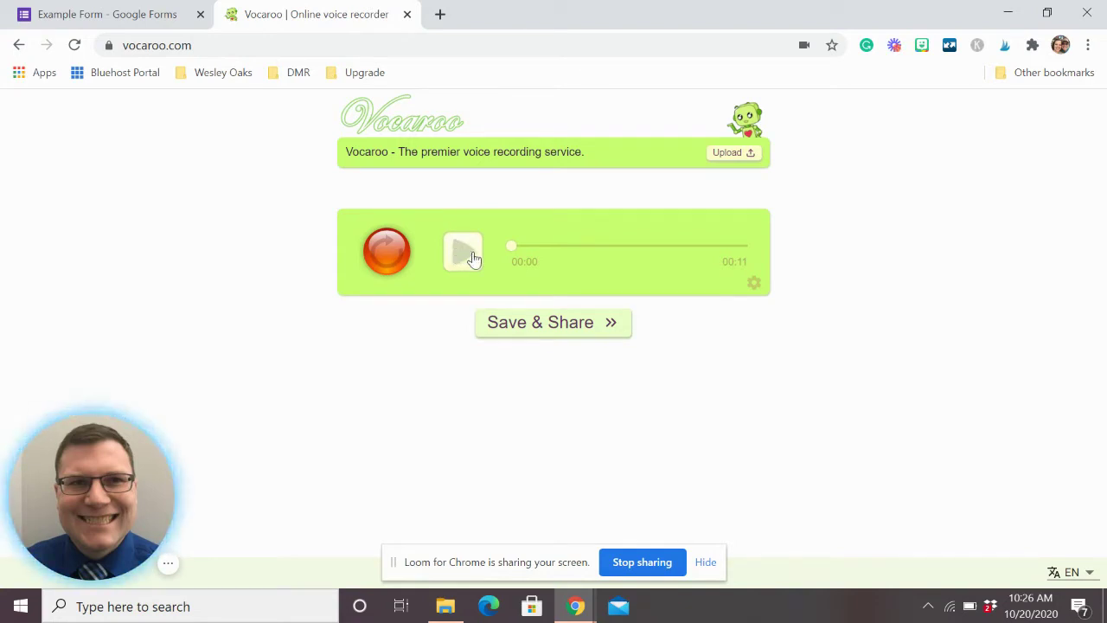
left_click(545, 328)
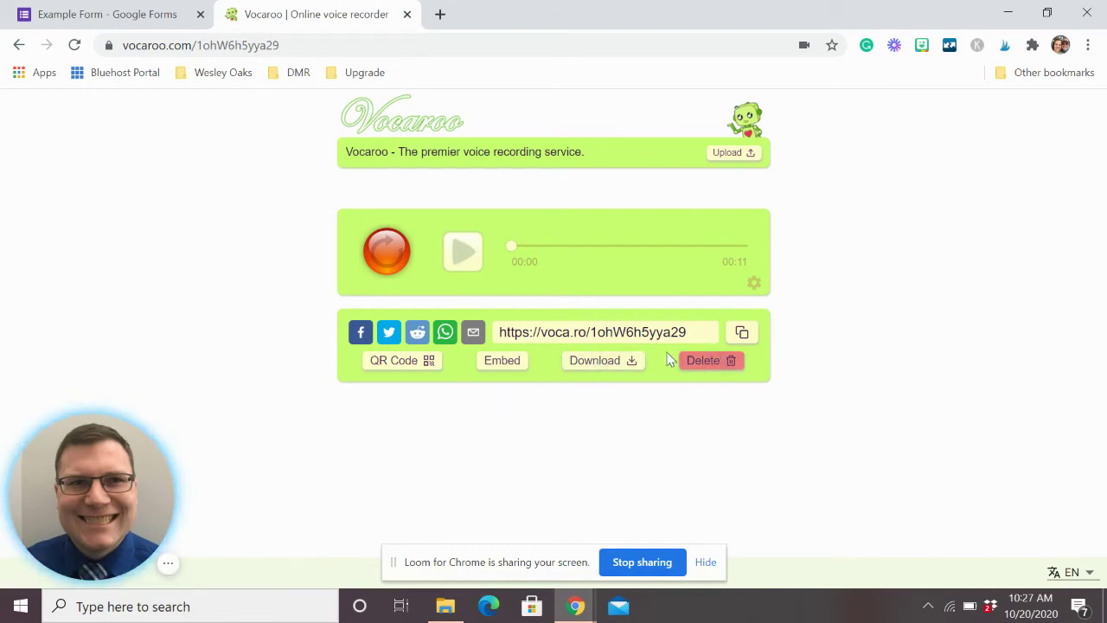
Step: Copy the recording's share link and append it after a dash to the duple or triple meter question in the Example Form
left_click(741, 333)
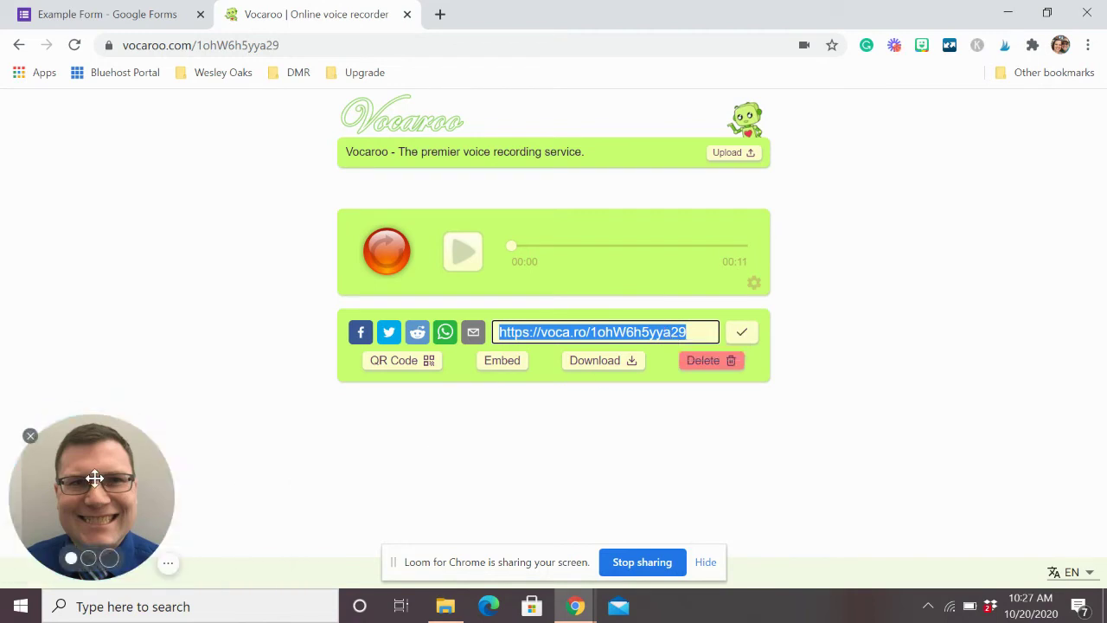
left_click_drag(92, 475, 104, 438)
left_click(91, 16)
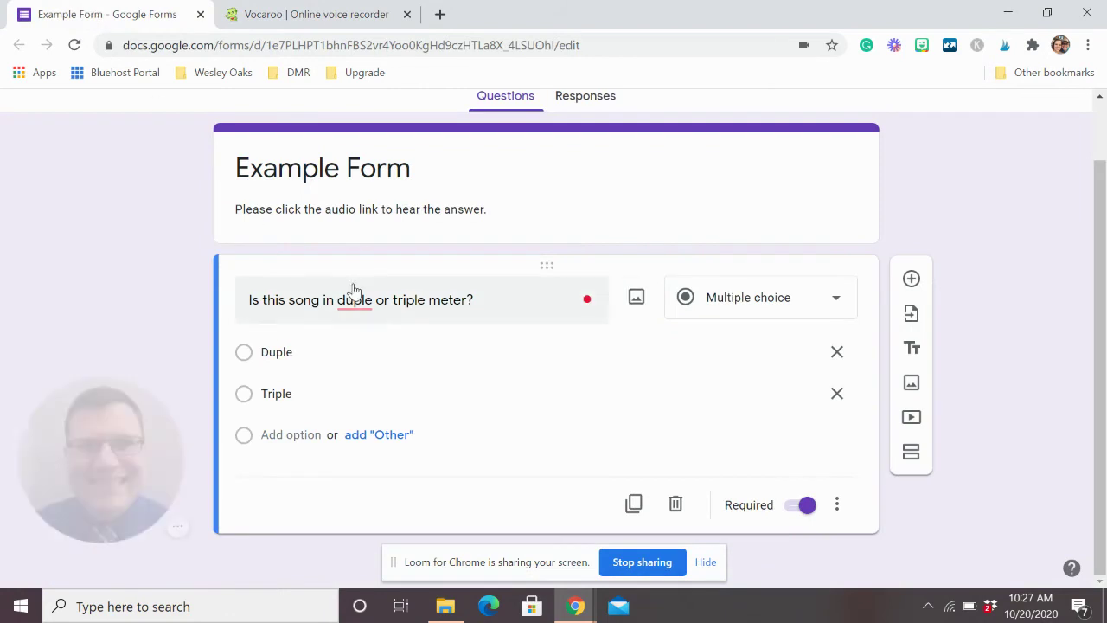
left_click(515, 304)
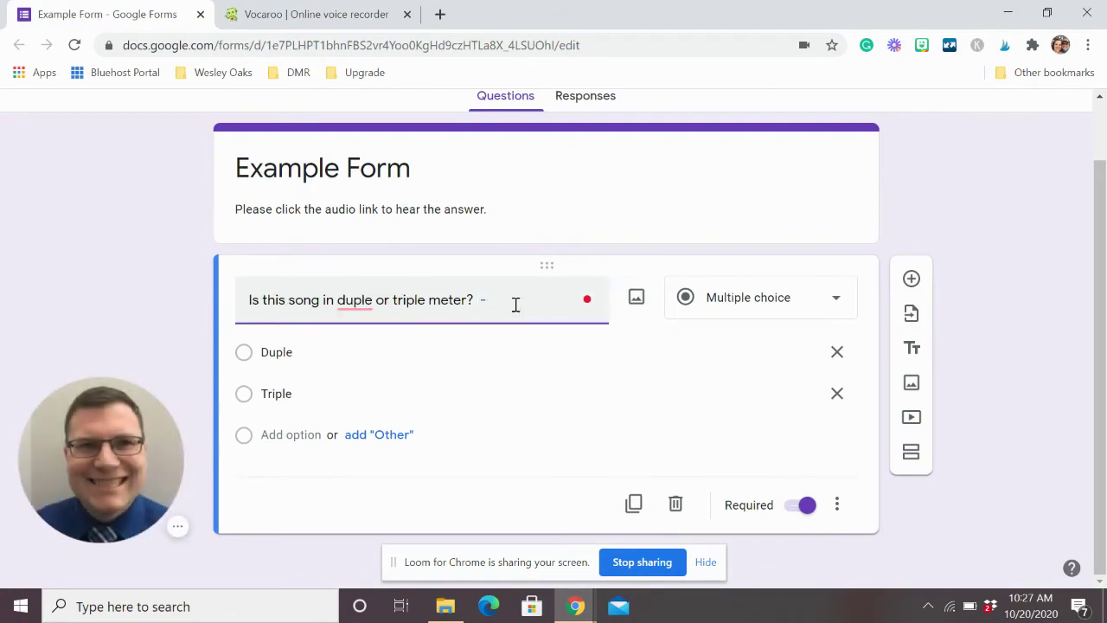
key("ctrl+v")
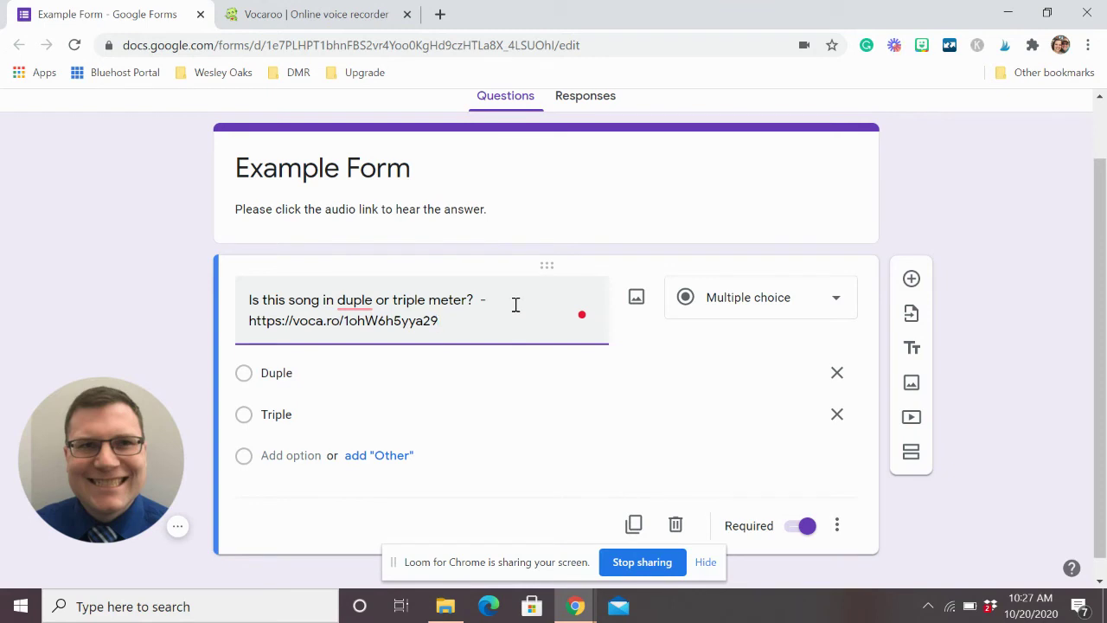
left_click(1017, 312)
Step: Preview the form, test the question's audio link, and close the recording and preview tabs to return to the form editor
scroll(1017, 315, "up", 1)
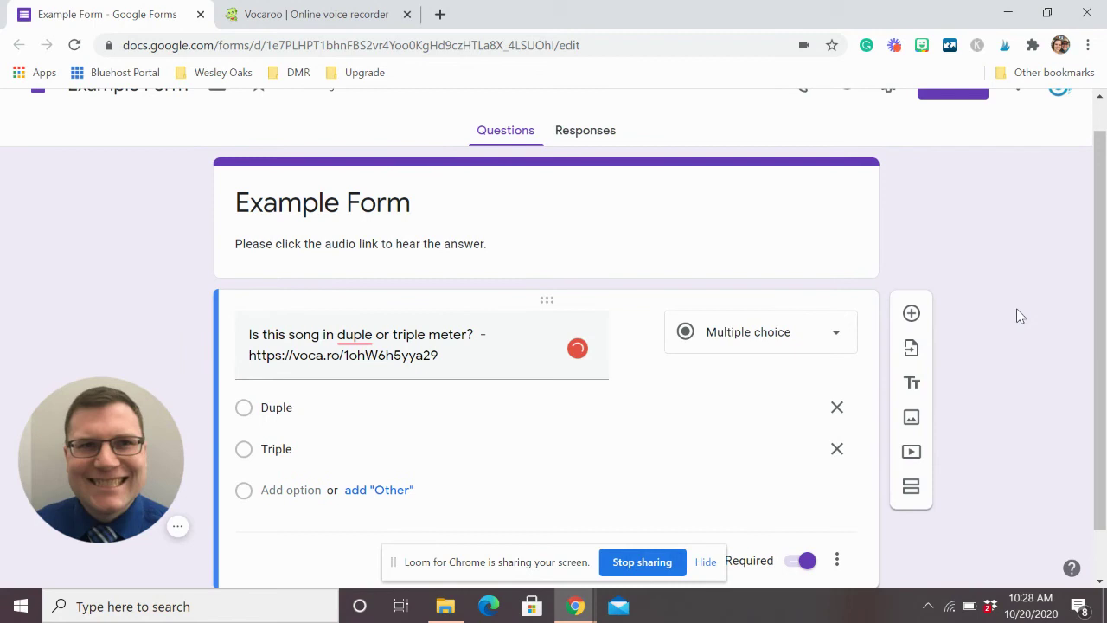
scroll(1018, 315, "down", 1)
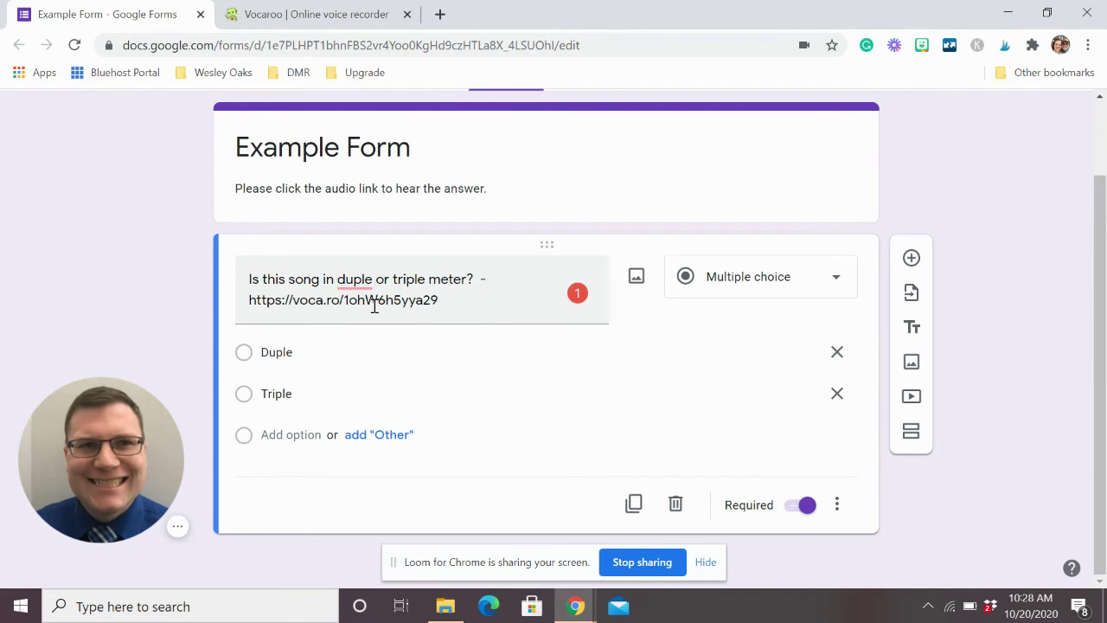
scroll(1057, 316, "up", 2)
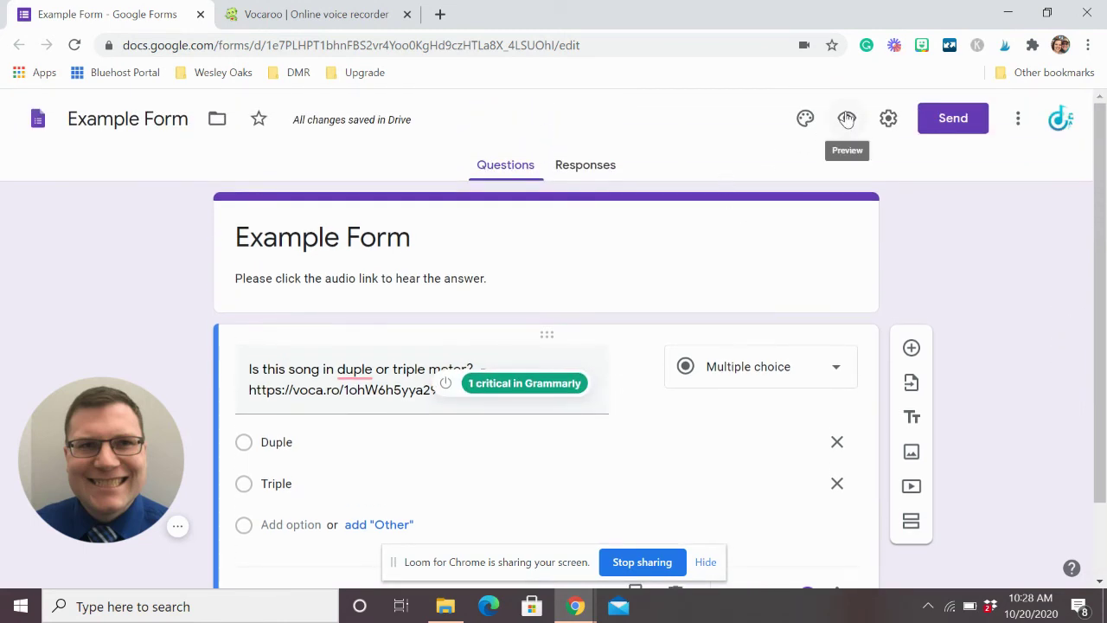
left_click(847, 120)
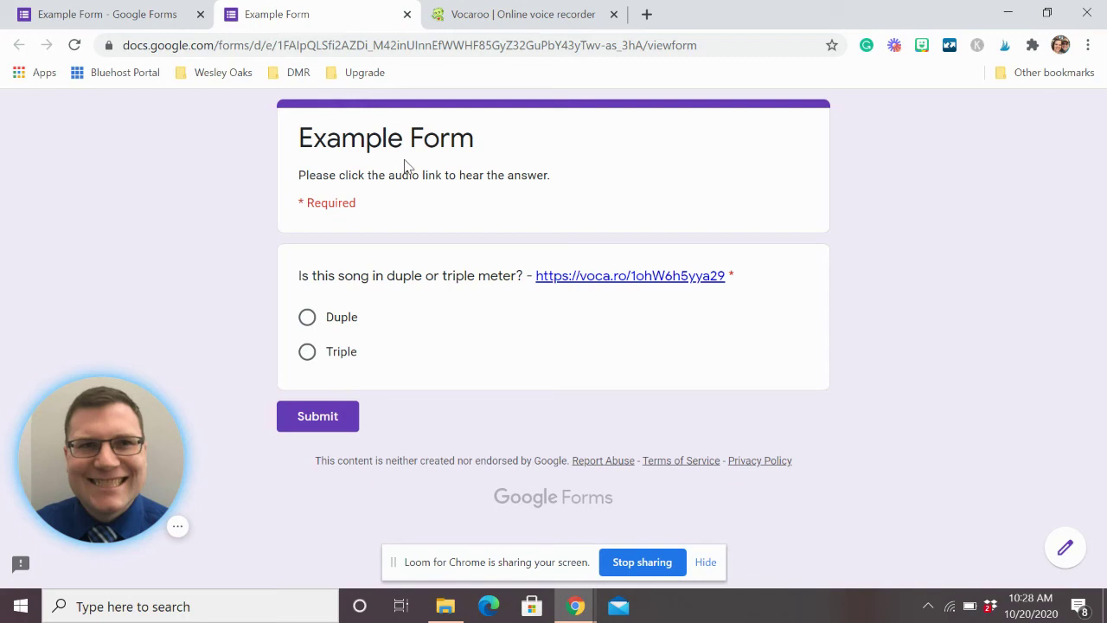
left_click(617, 276)
left_click(774, 14)
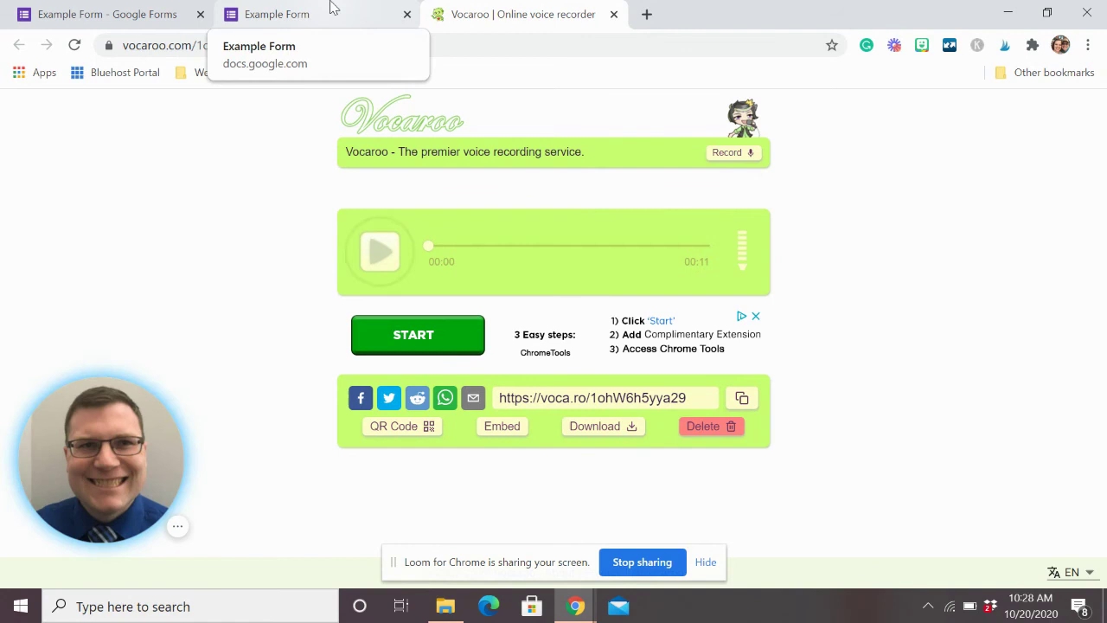
left_click(613, 15)
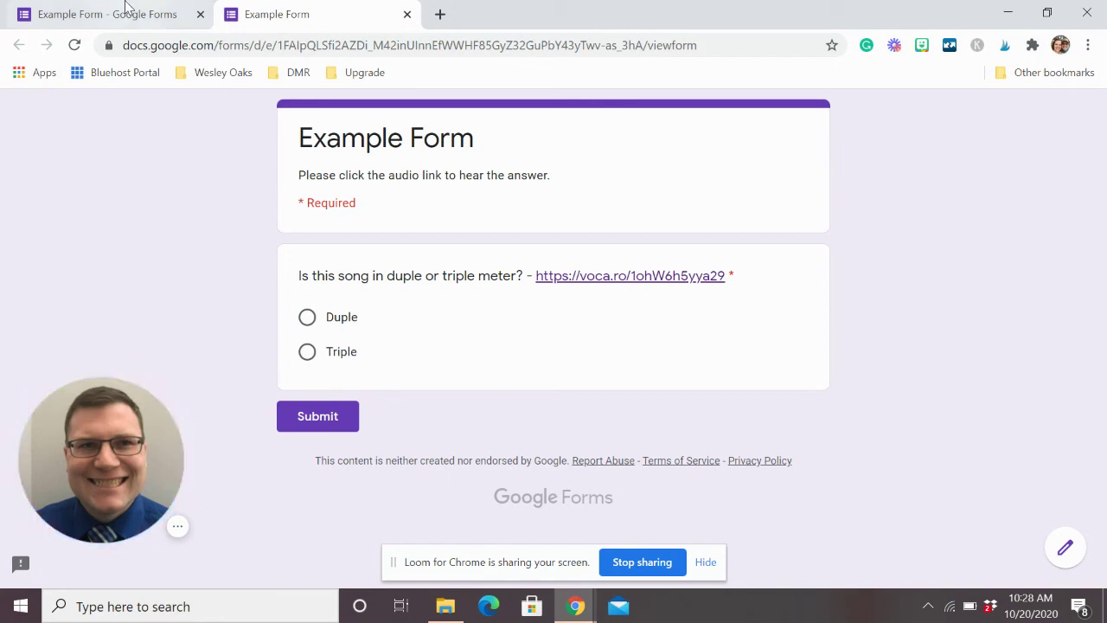
left_click(406, 16)
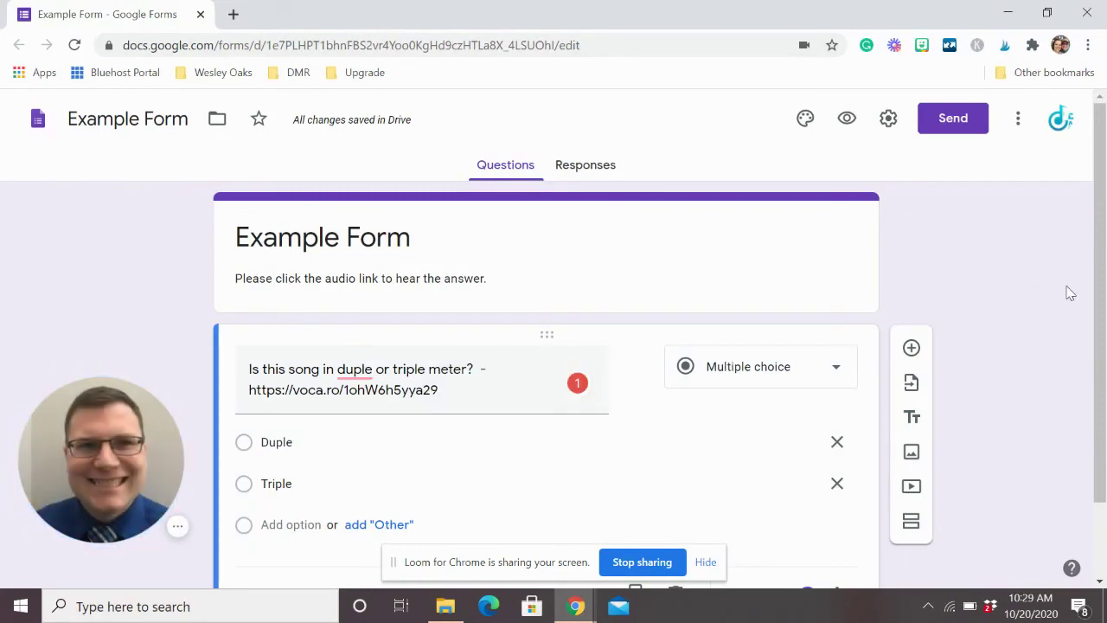
left_click_drag(1100, 295, 1093, 358)
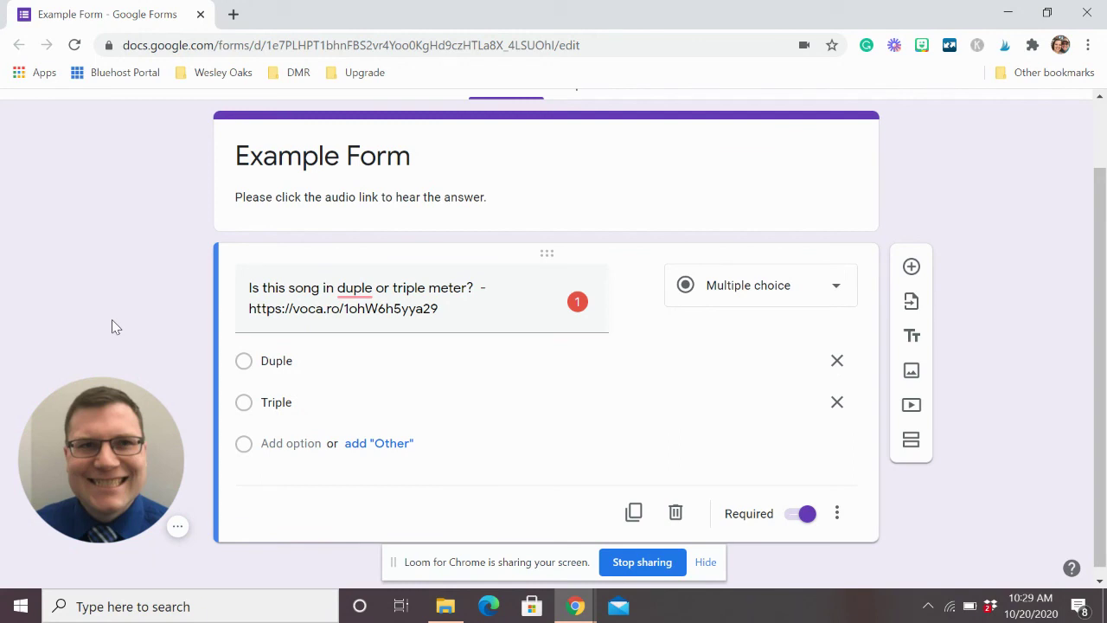
left_click(177, 527)
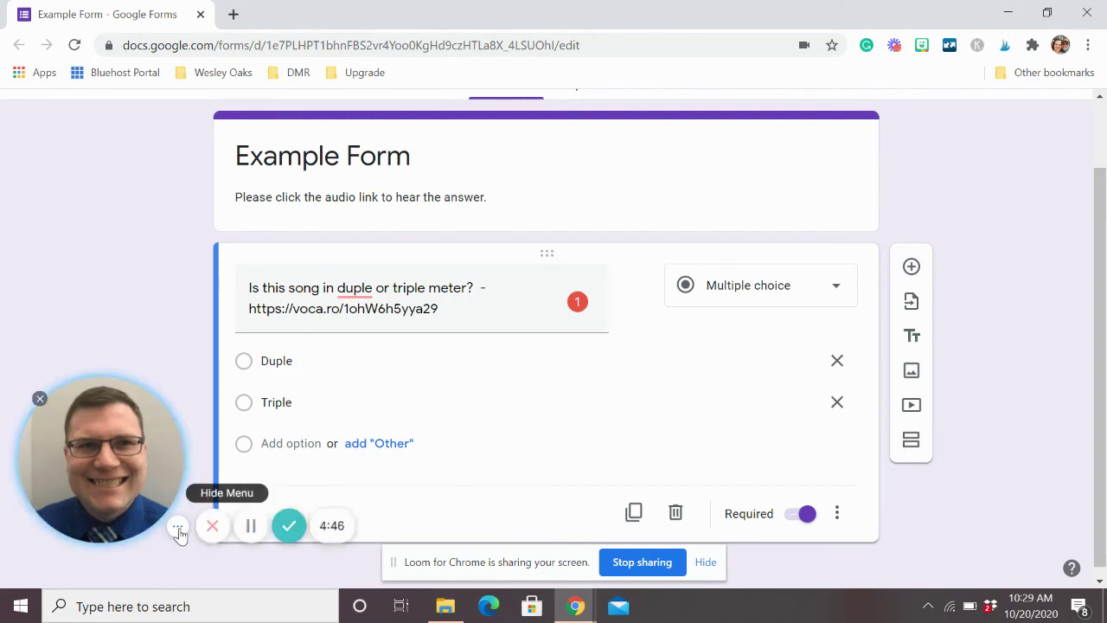